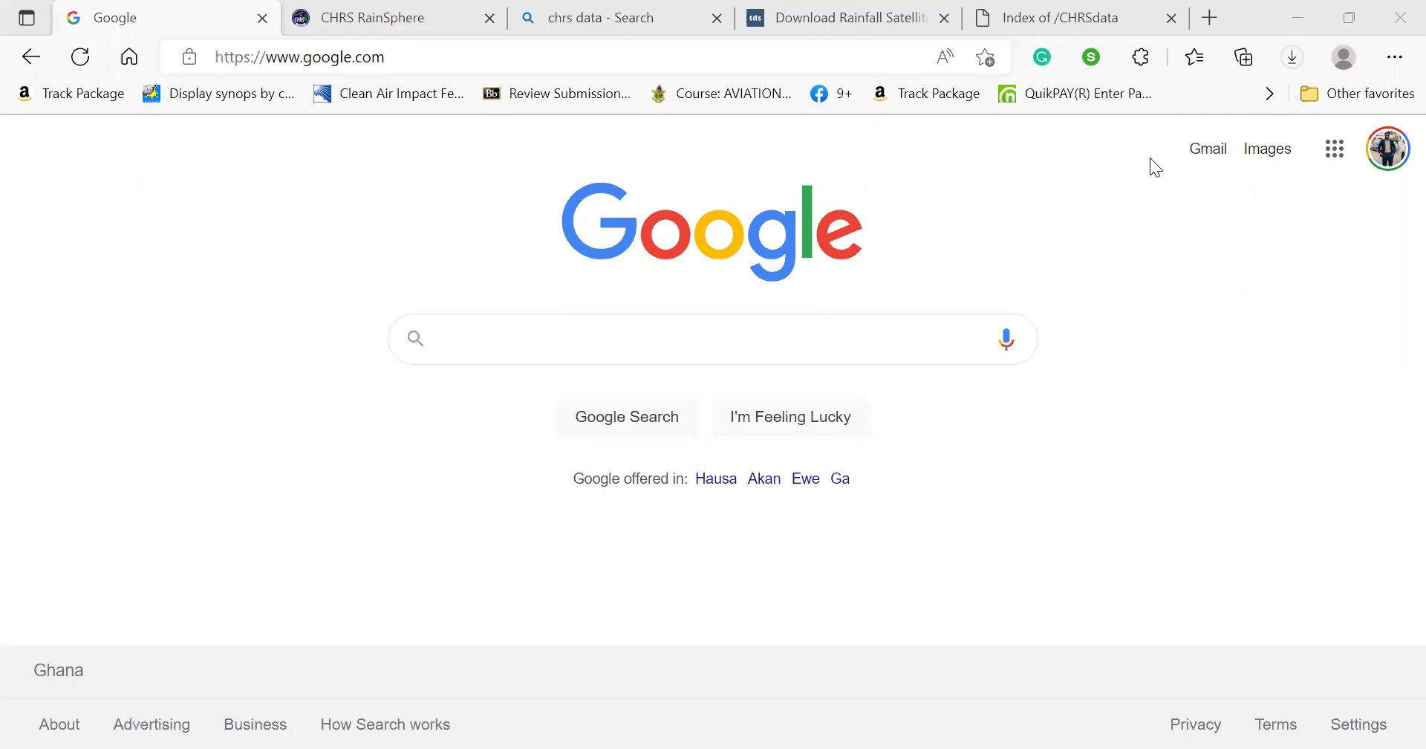
Skim the rainfall download article, then go back to the Google homepage
click(804, 11)
scroll(467, 374, up, 2)
scroll(467, 374, down, 3)
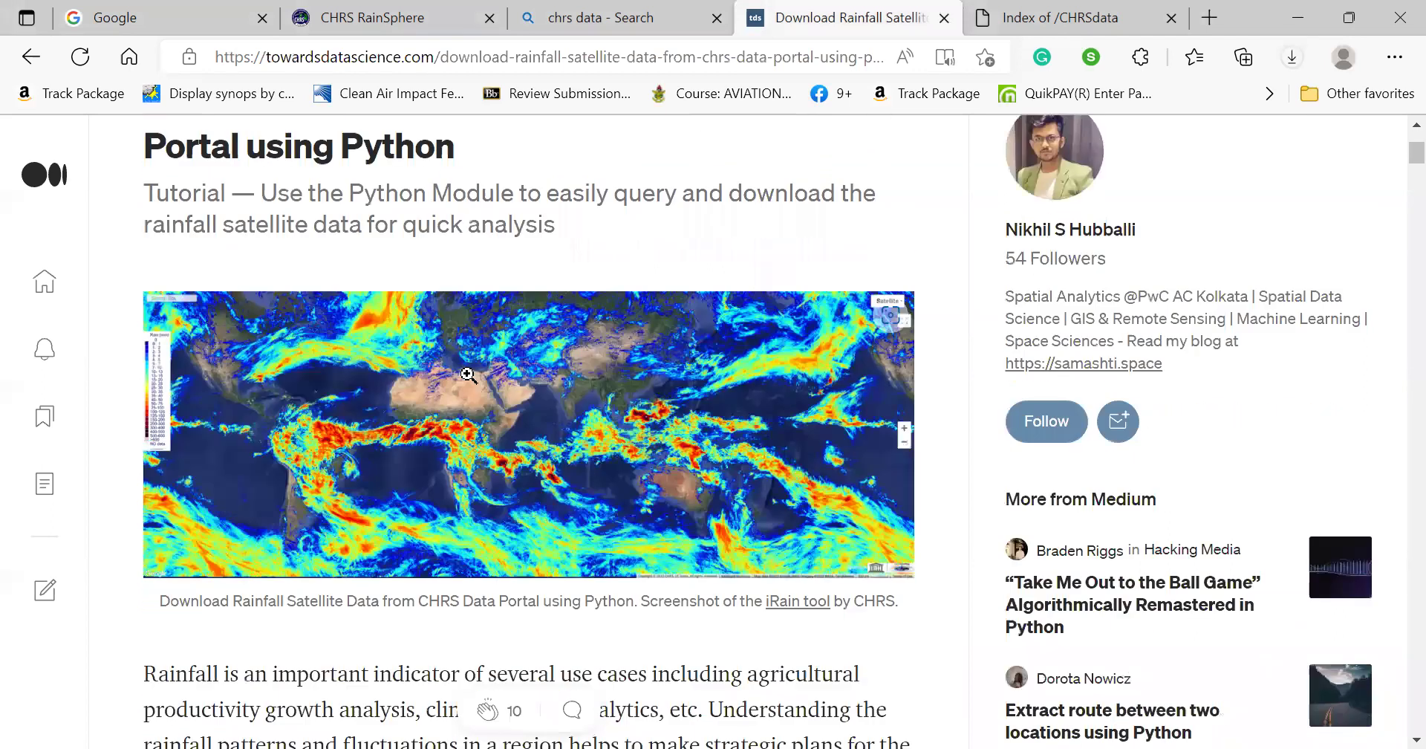
scroll(468, 374, down, 1)
click(179, 22)
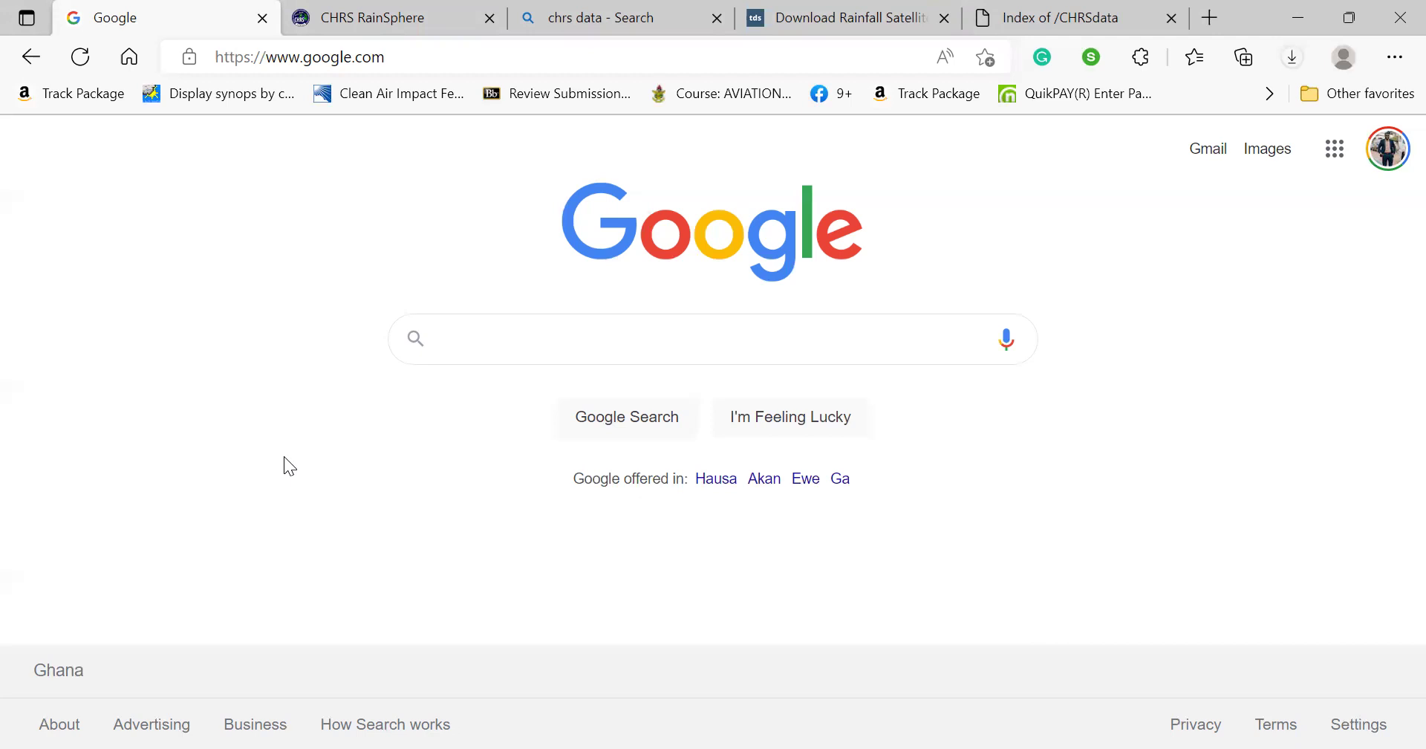
Search Google for 'chrs data'
click(556, 343)
text(chrs data)
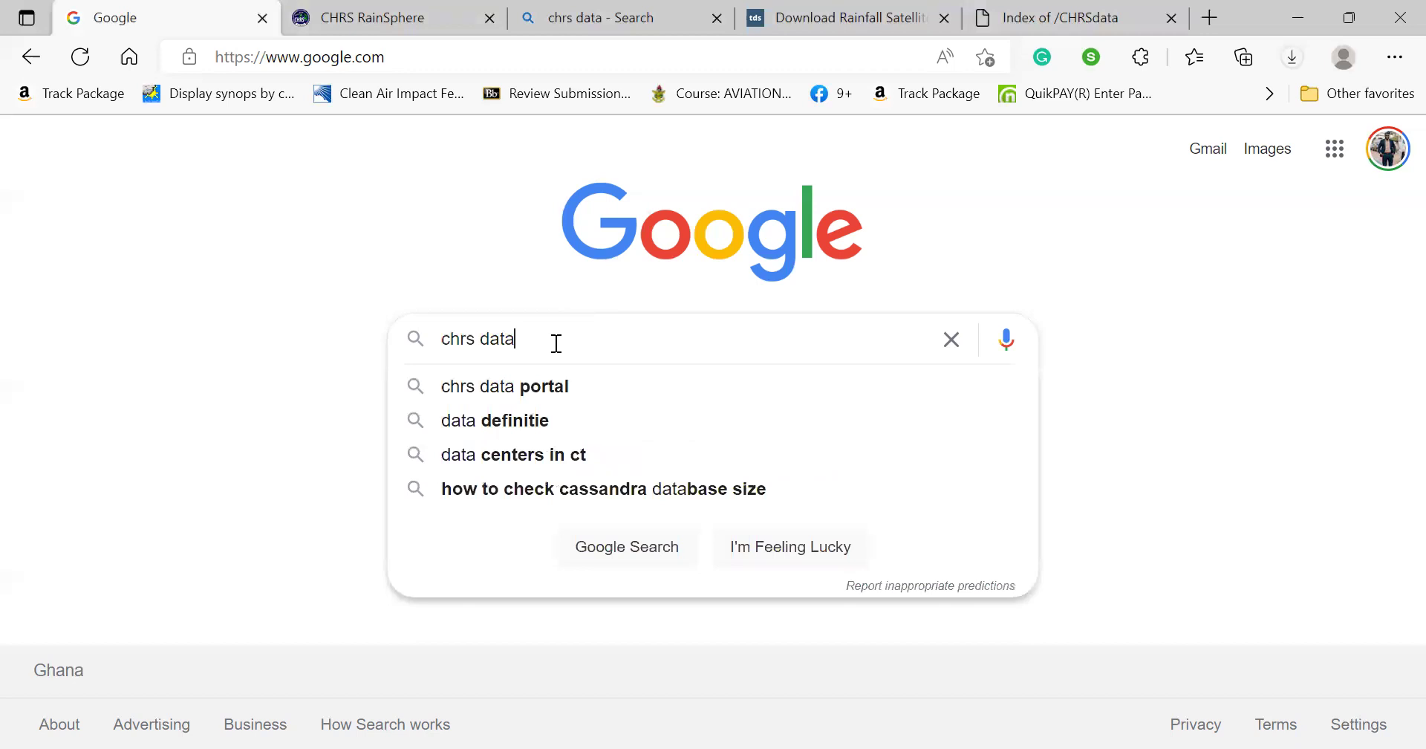
key(Return)
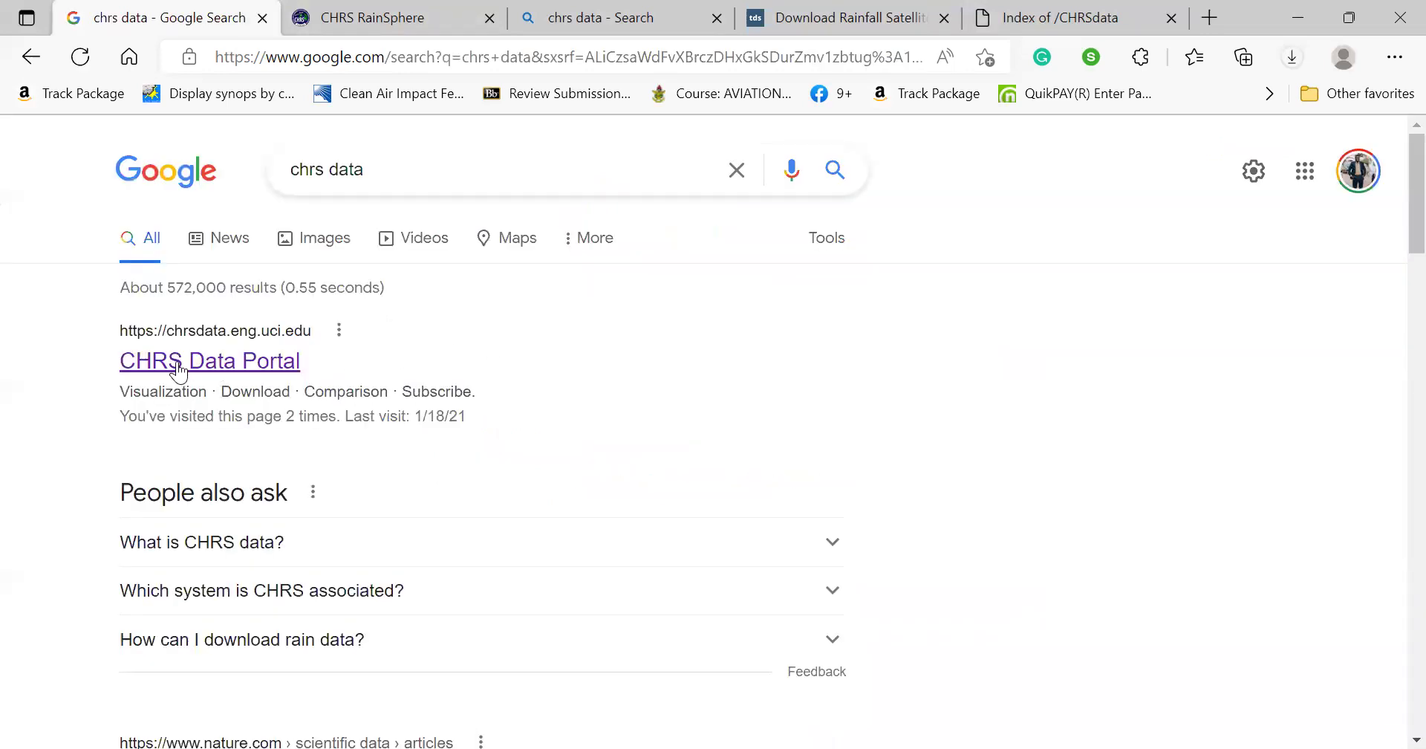
Open the CHRS Data Portal and read the CCS, CDR, PDIR-Now and CCS-CDR descriptions before returning to PERSIANN
click(208, 364)
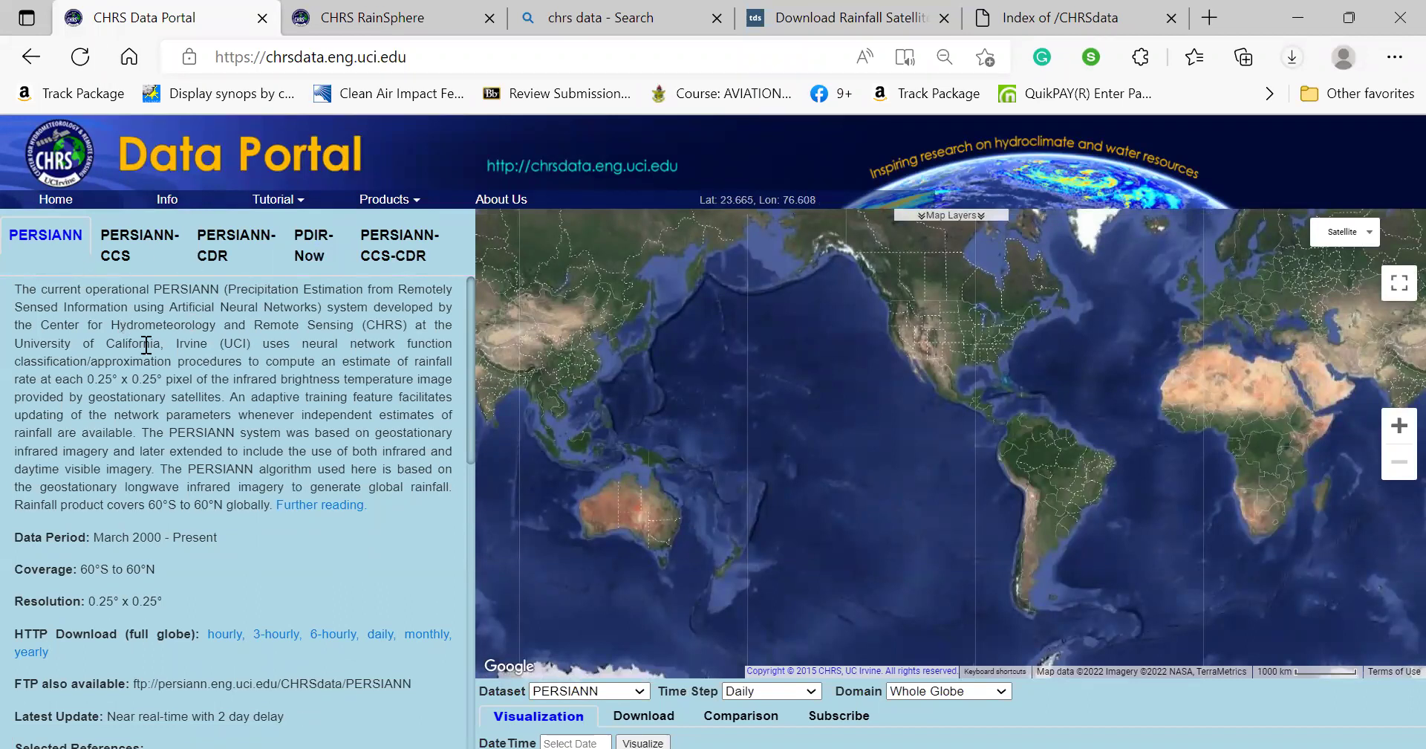
click(147, 256)
click(223, 255)
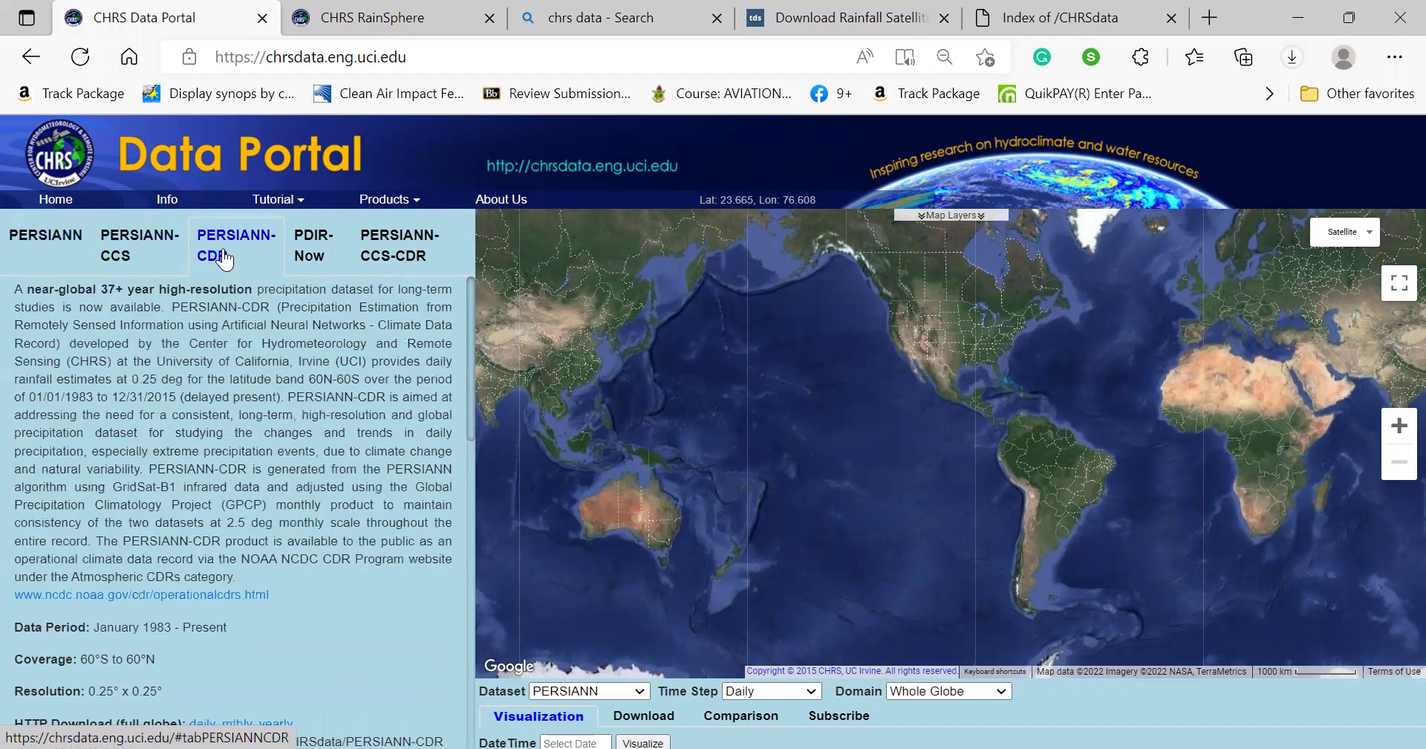
click(321, 257)
click(405, 261)
click(63, 262)
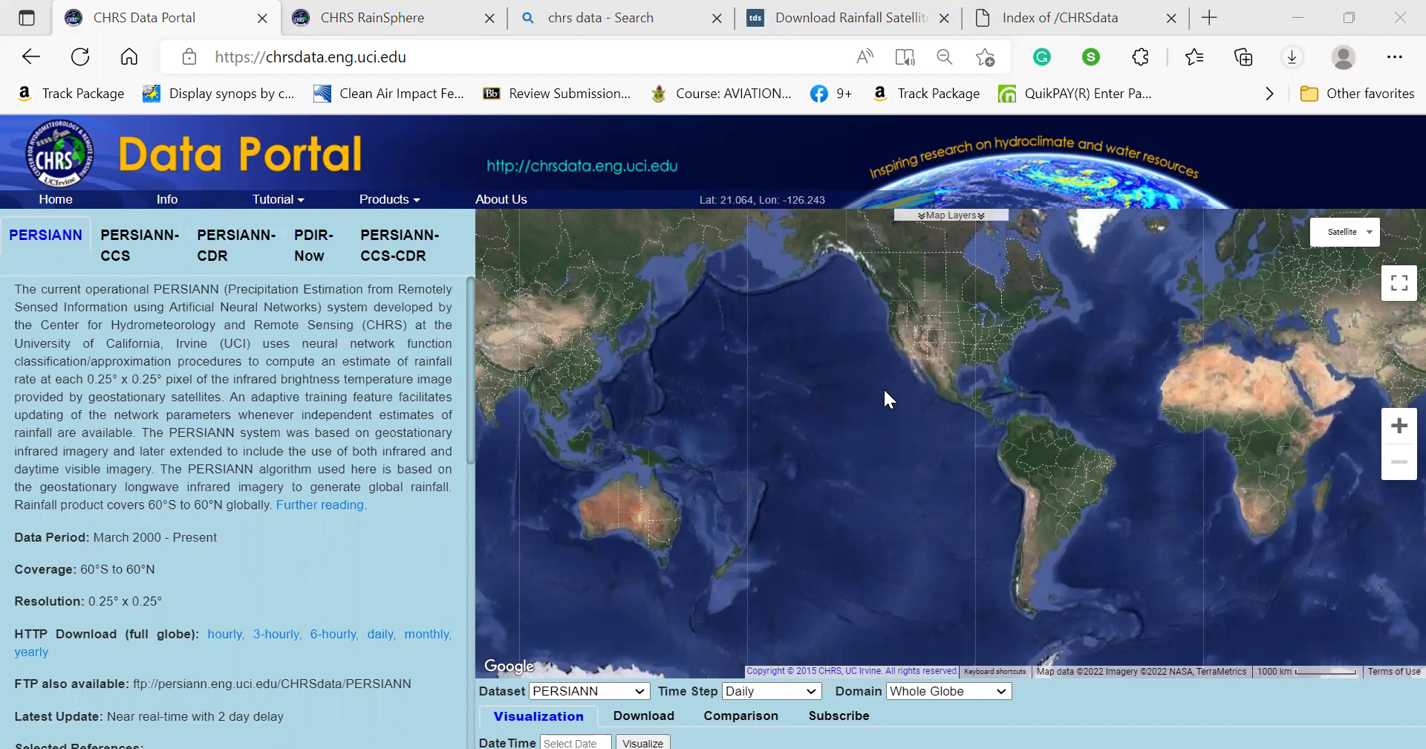
Zoom into the portal's satellite map and centre it on Europe and Africa
scroll(885, 392, up, 1)
drag(1093, 389, 681, 423)
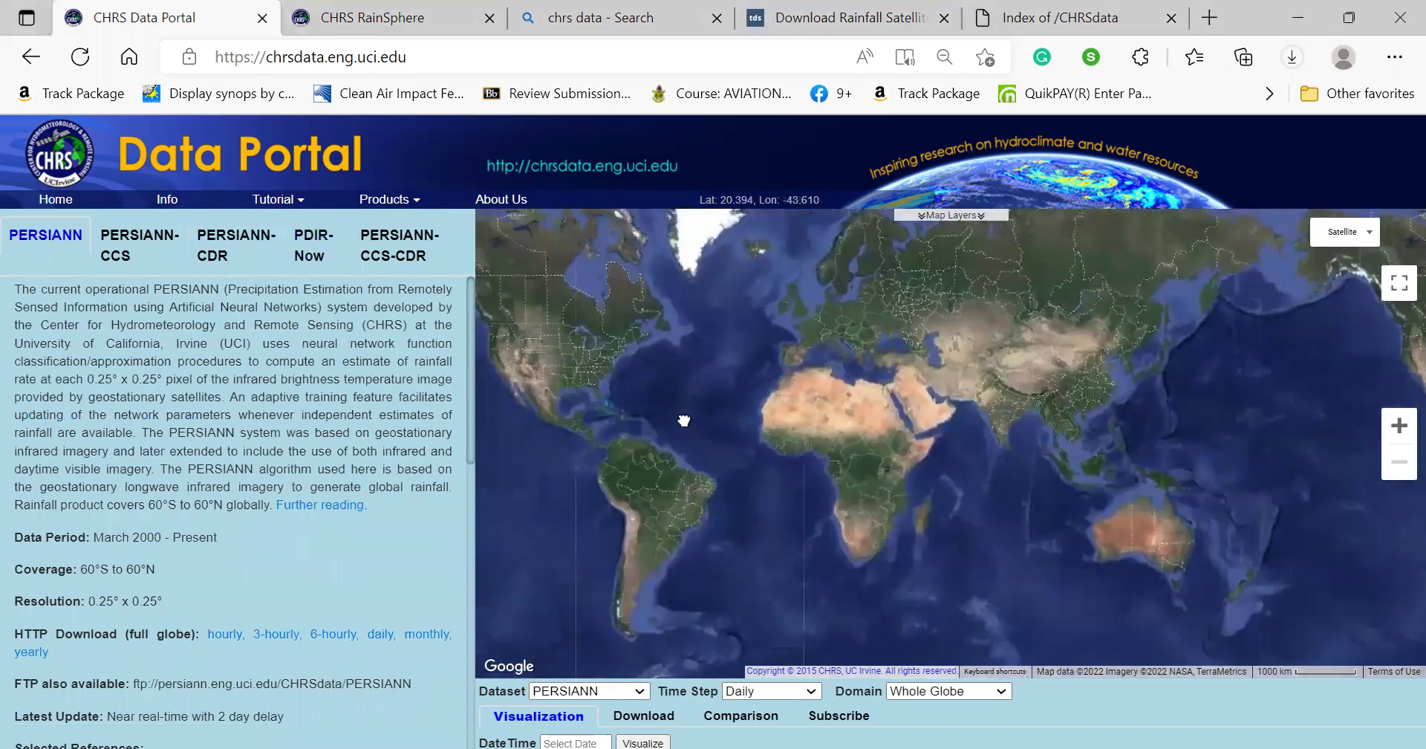
click(627, 688)
click(627, 687)
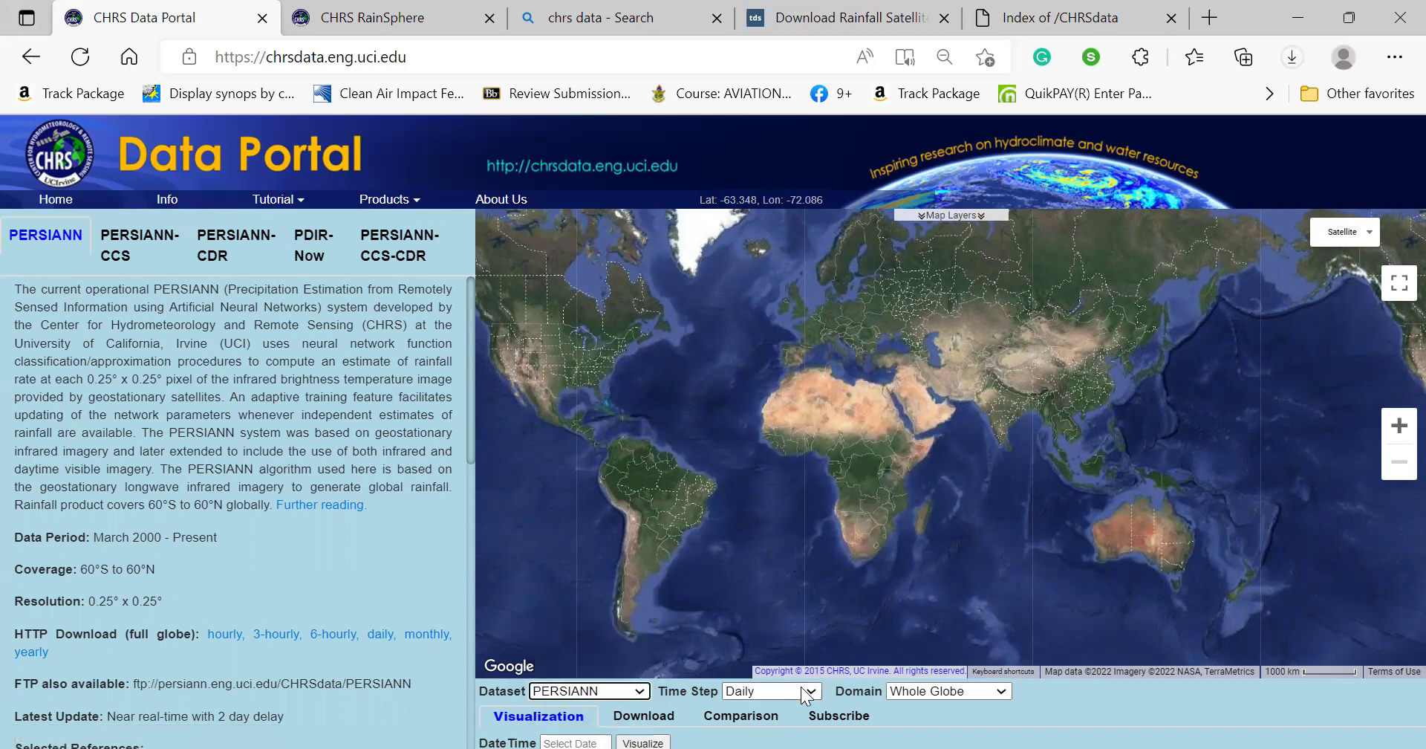
click(804, 695)
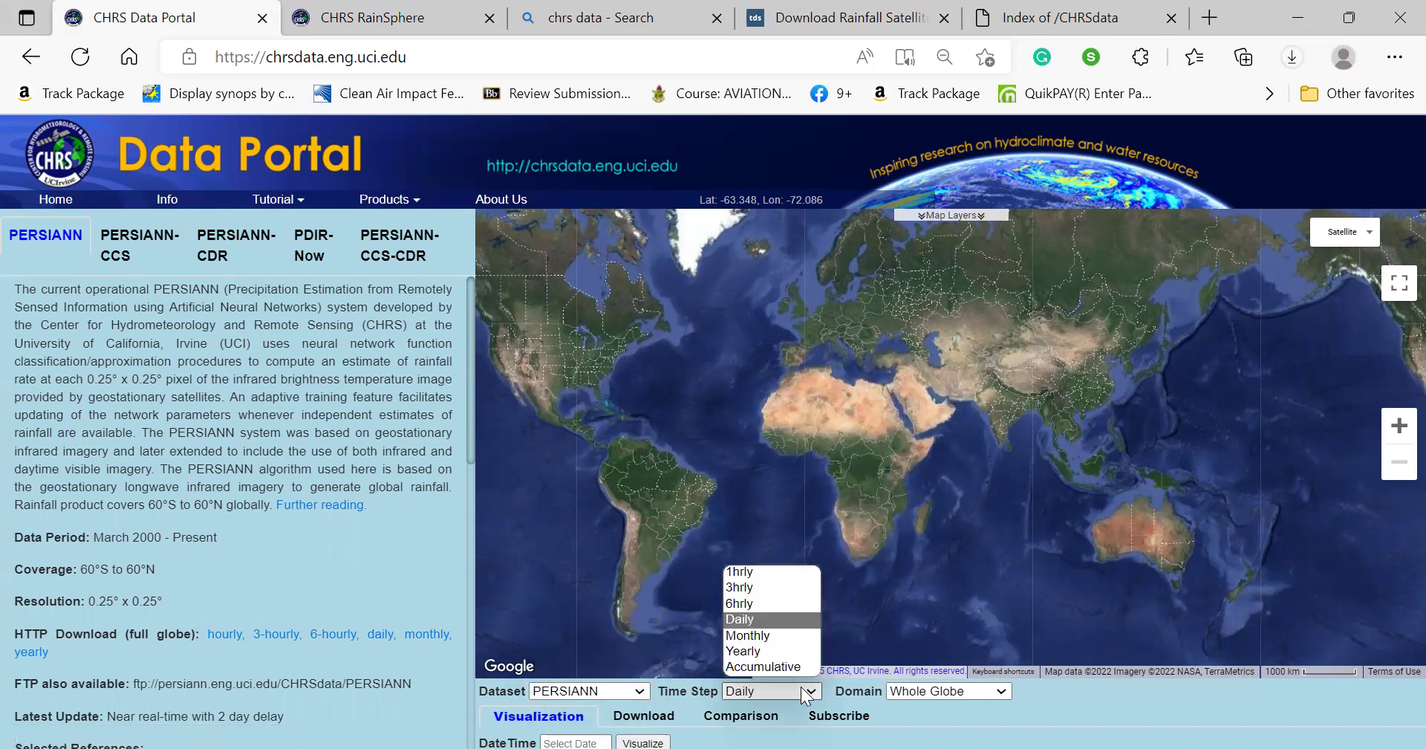
click(788, 650)
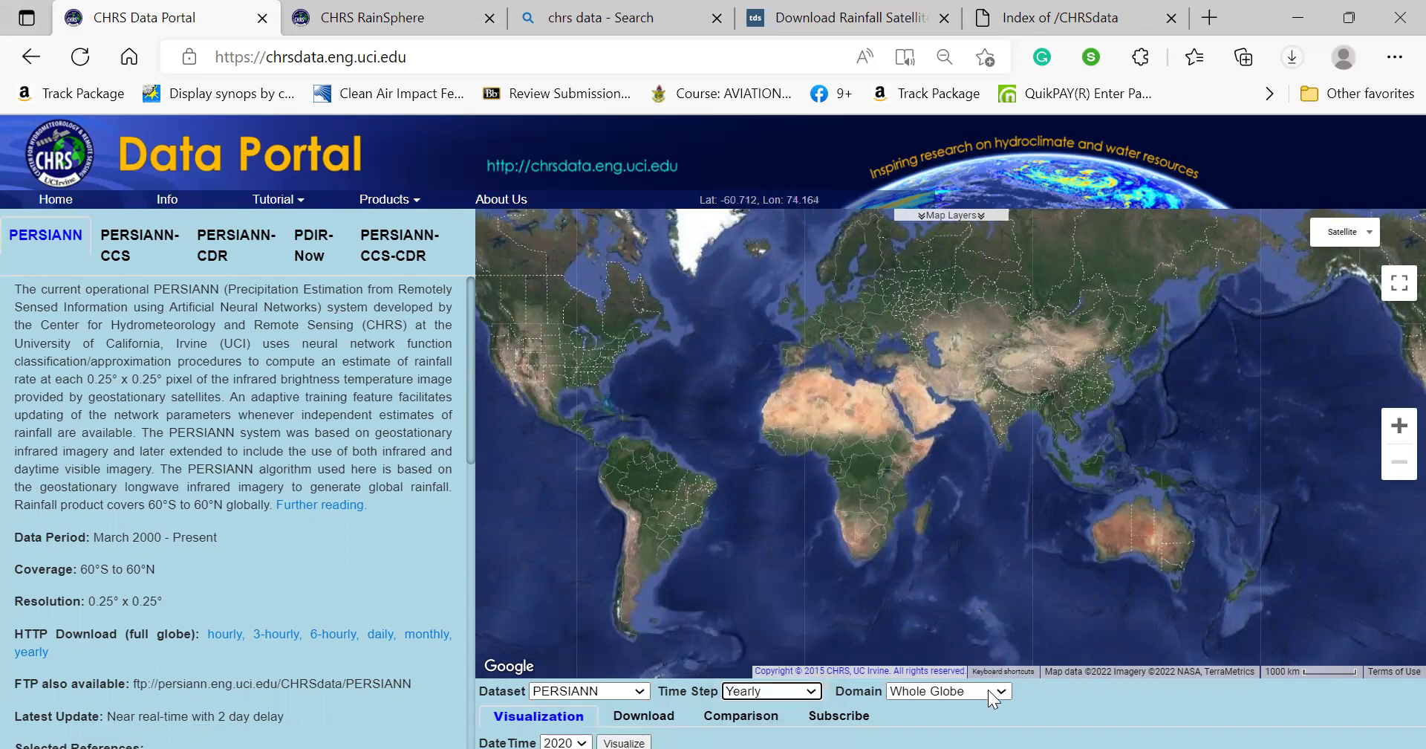
click(988, 692)
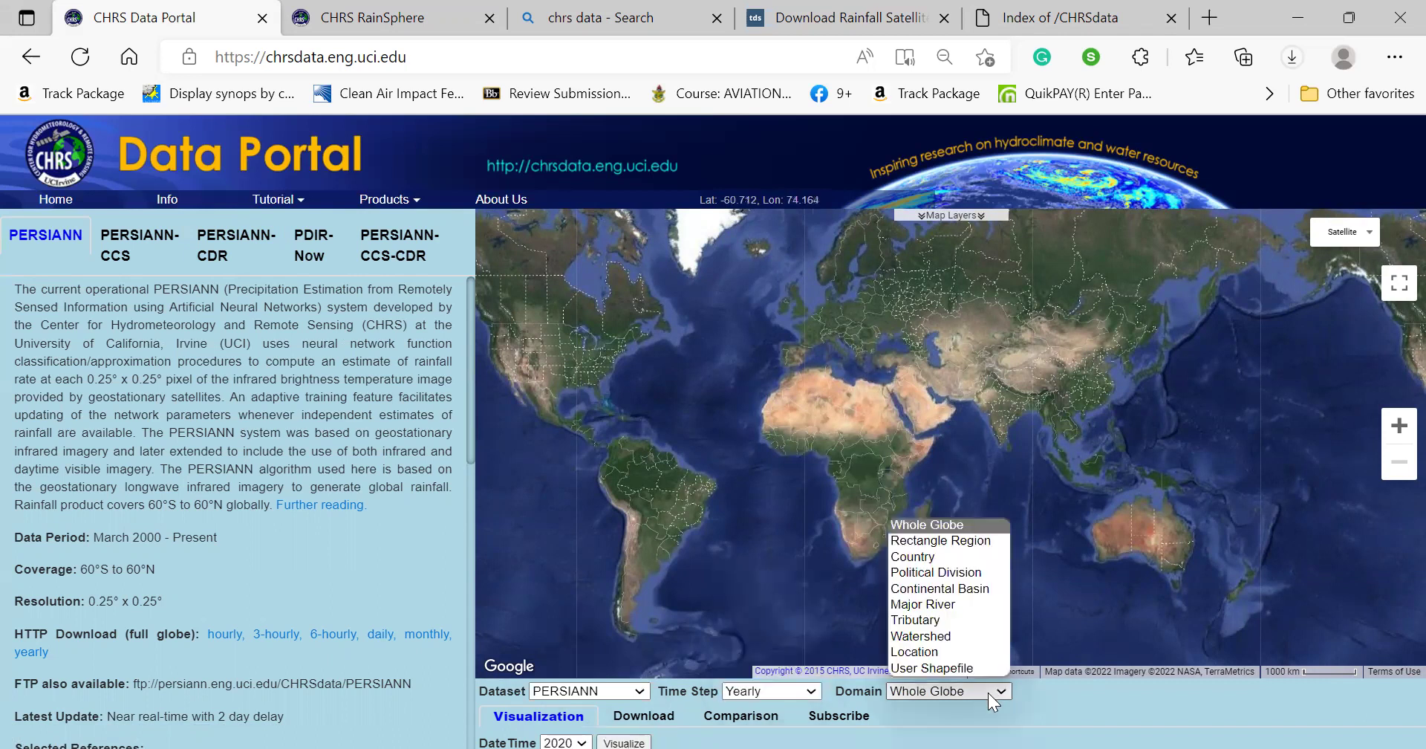
click(587, 705)
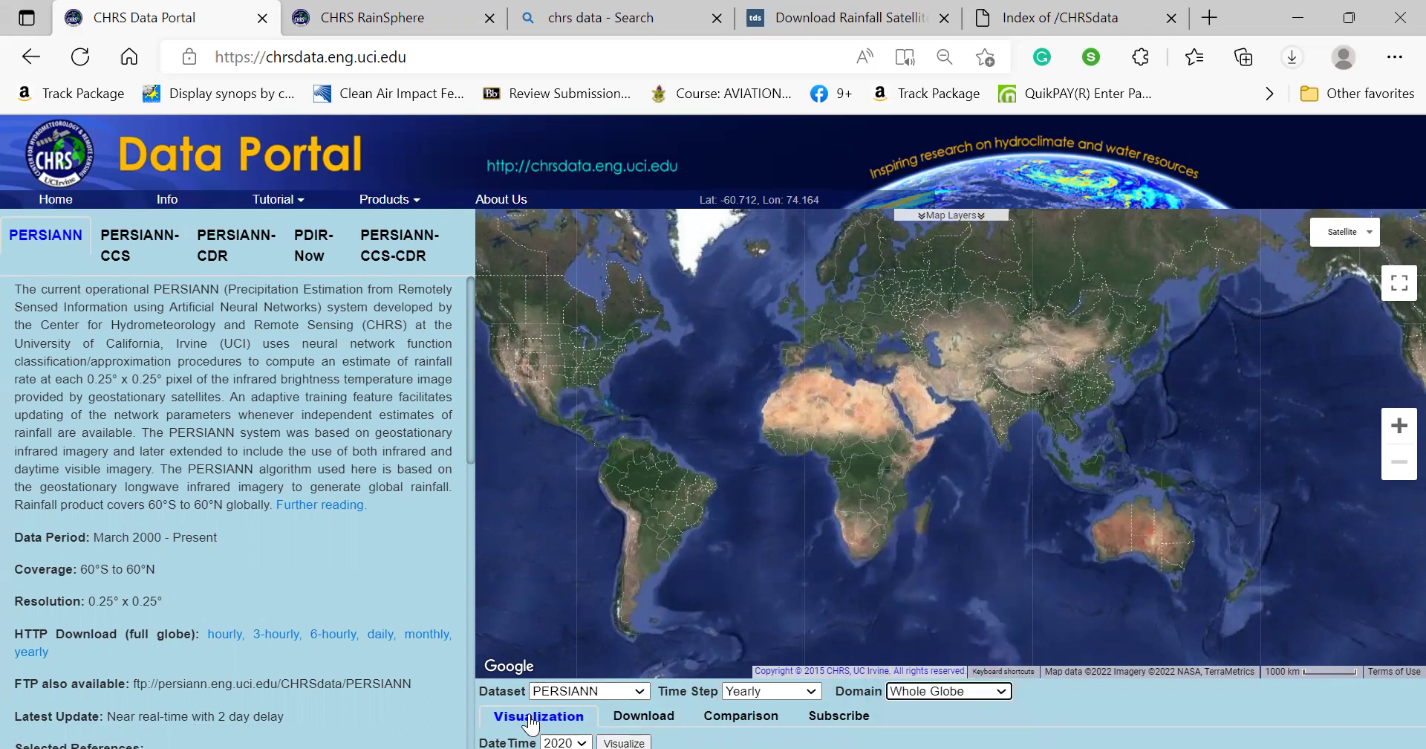
click(568, 741)
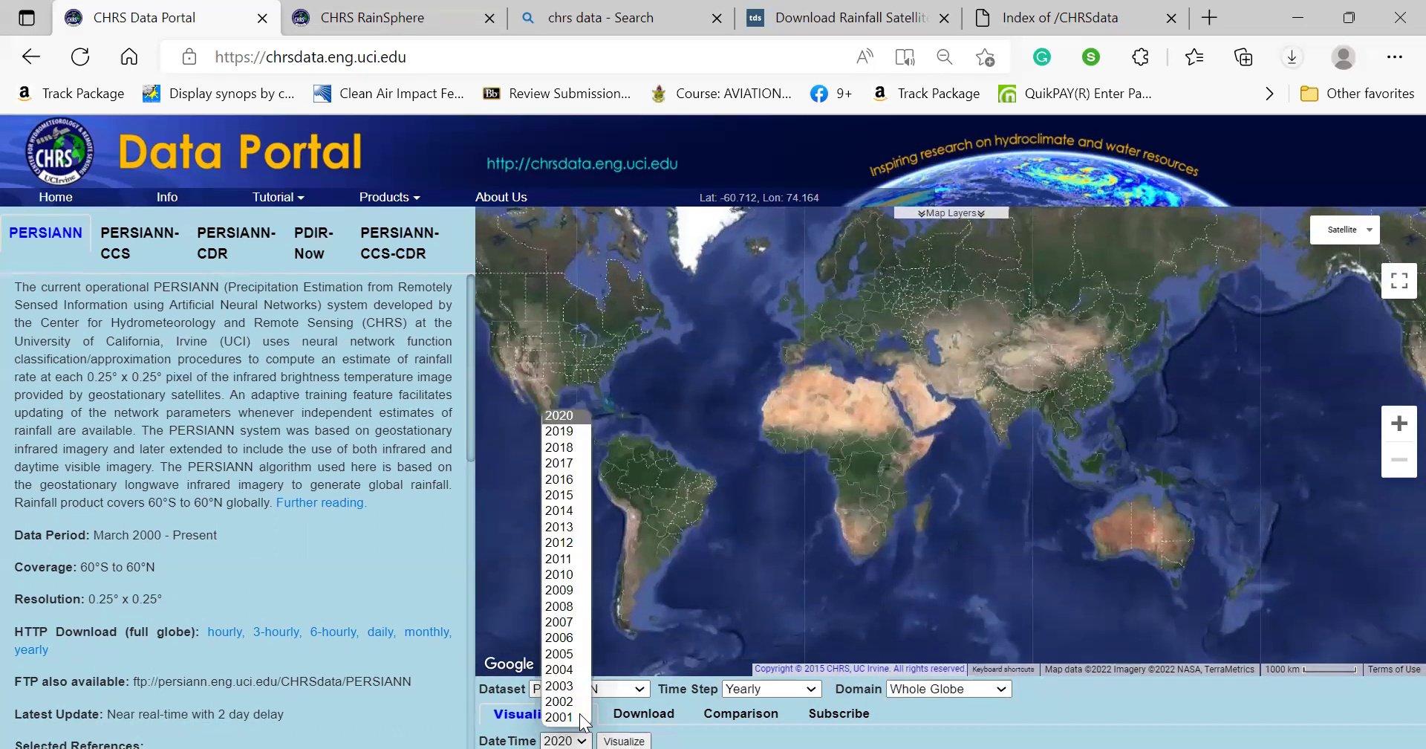
click(582, 417)
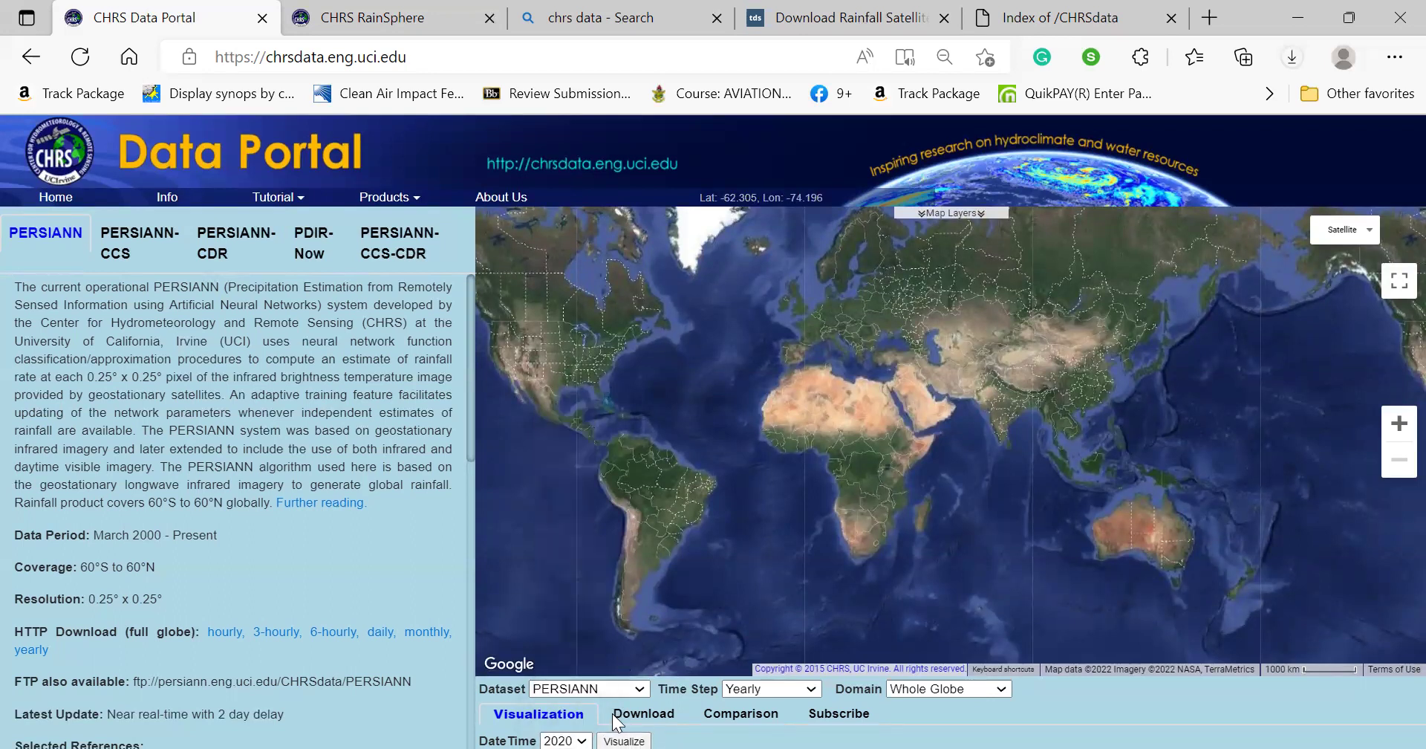
Visualize 2020 yearly PERSIANN rainfall, giving a mean of 724.53 mm and max 6381.78 mm
click(624, 740)
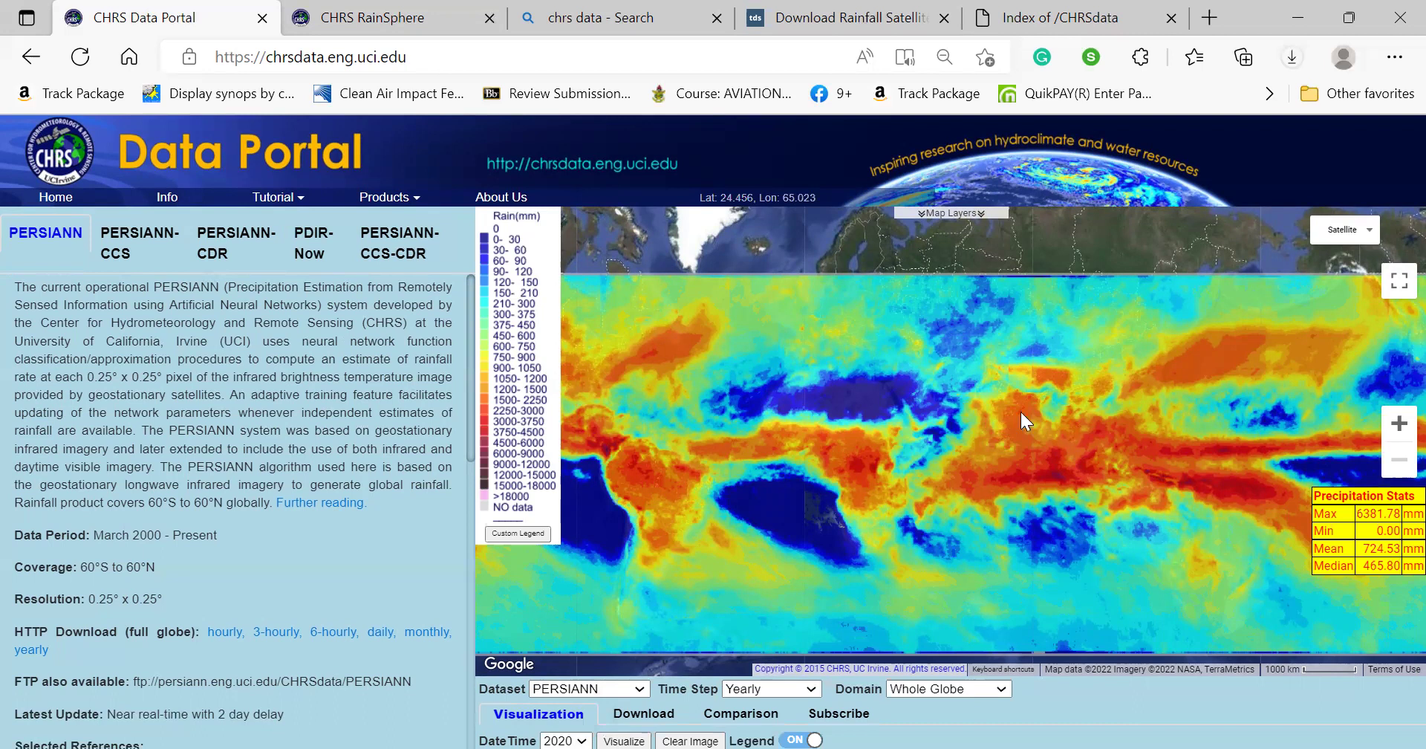
In RainSphere, recentre and zoom out so the whole world map is visible
click(381, 20)
drag(716, 523, 599, 483)
scroll(598, 482, down, 2)
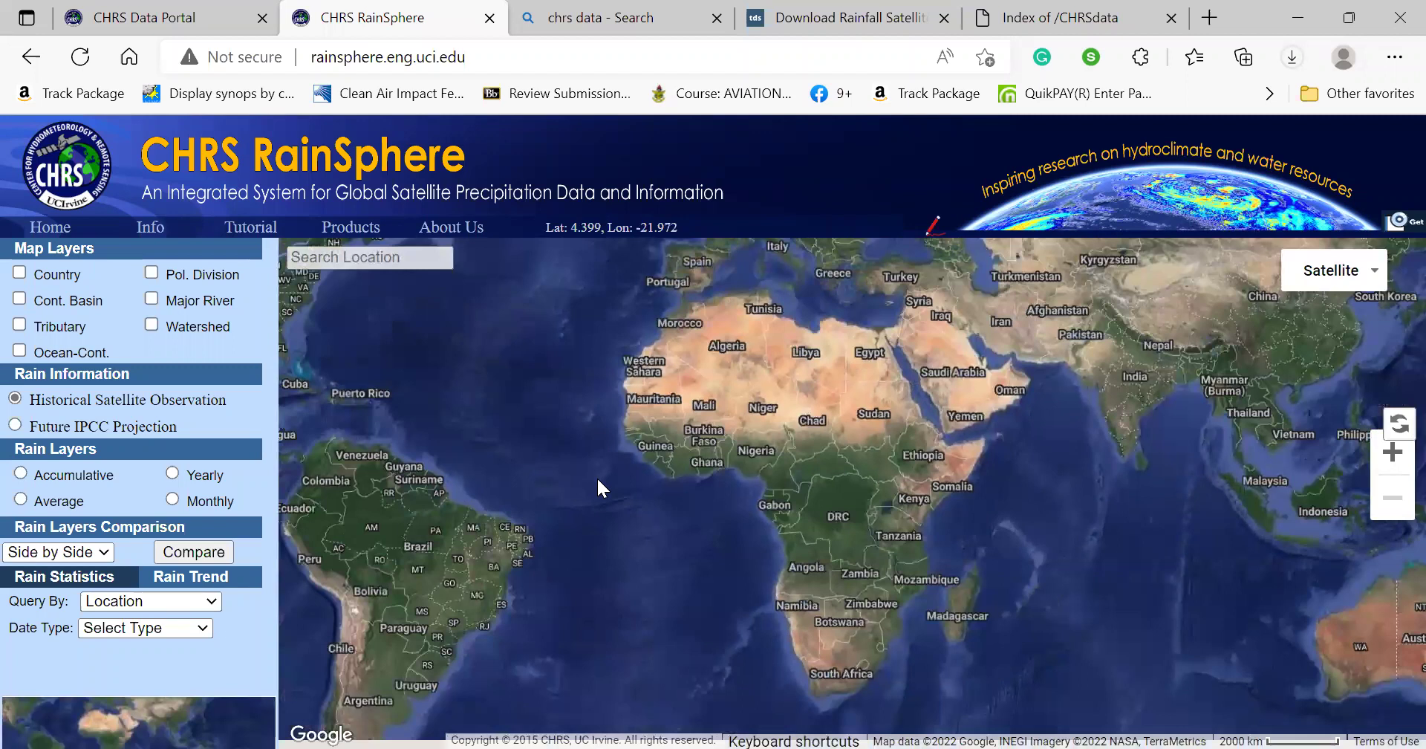
scroll(640, 444, down, 1)
Switch to yearly rain layers and select 2020 as the year
click(172, 473)
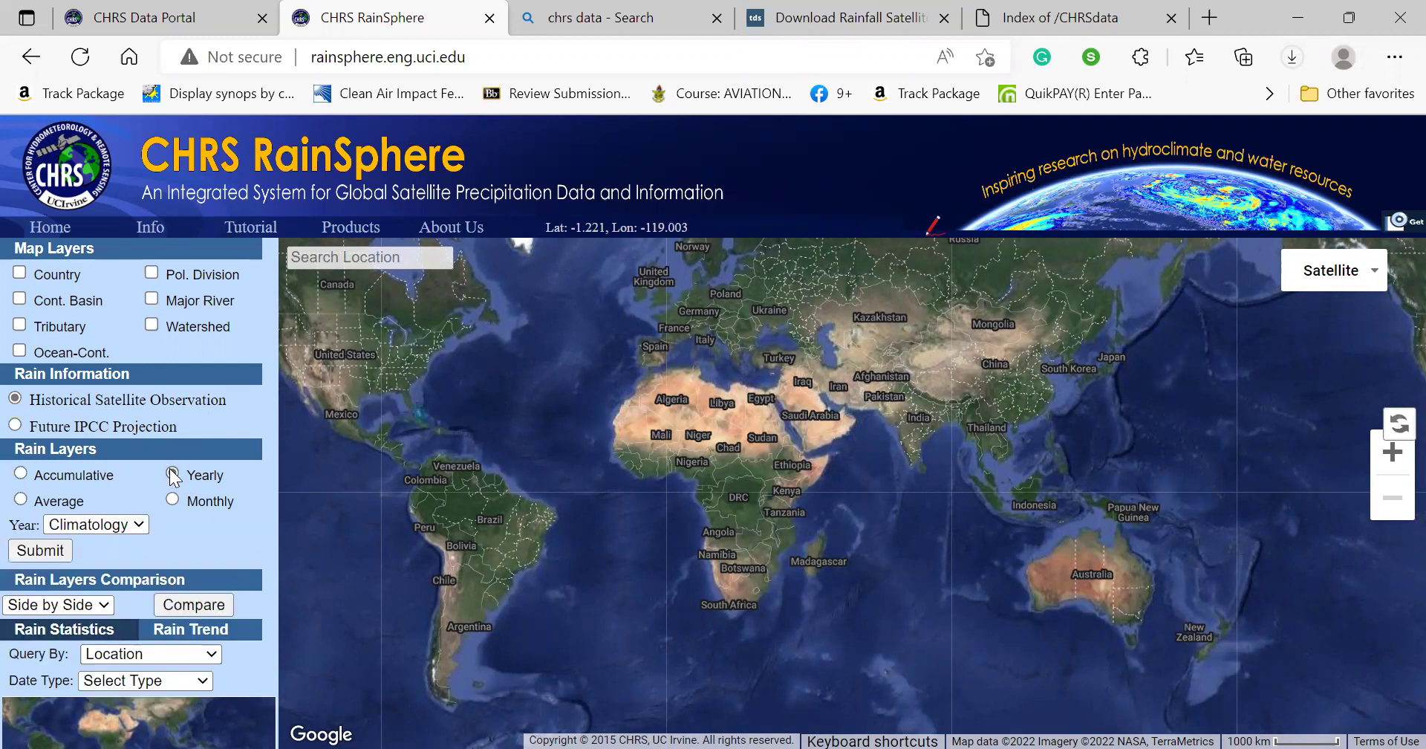
click(131, 527)
scroll(128, 489, down, 3)
scroll(128, 489, down, 4)
click(89, 479)
Load the 2020 yearly rain layer, then load the yearly Climatology layer in its place
click(41, 549)
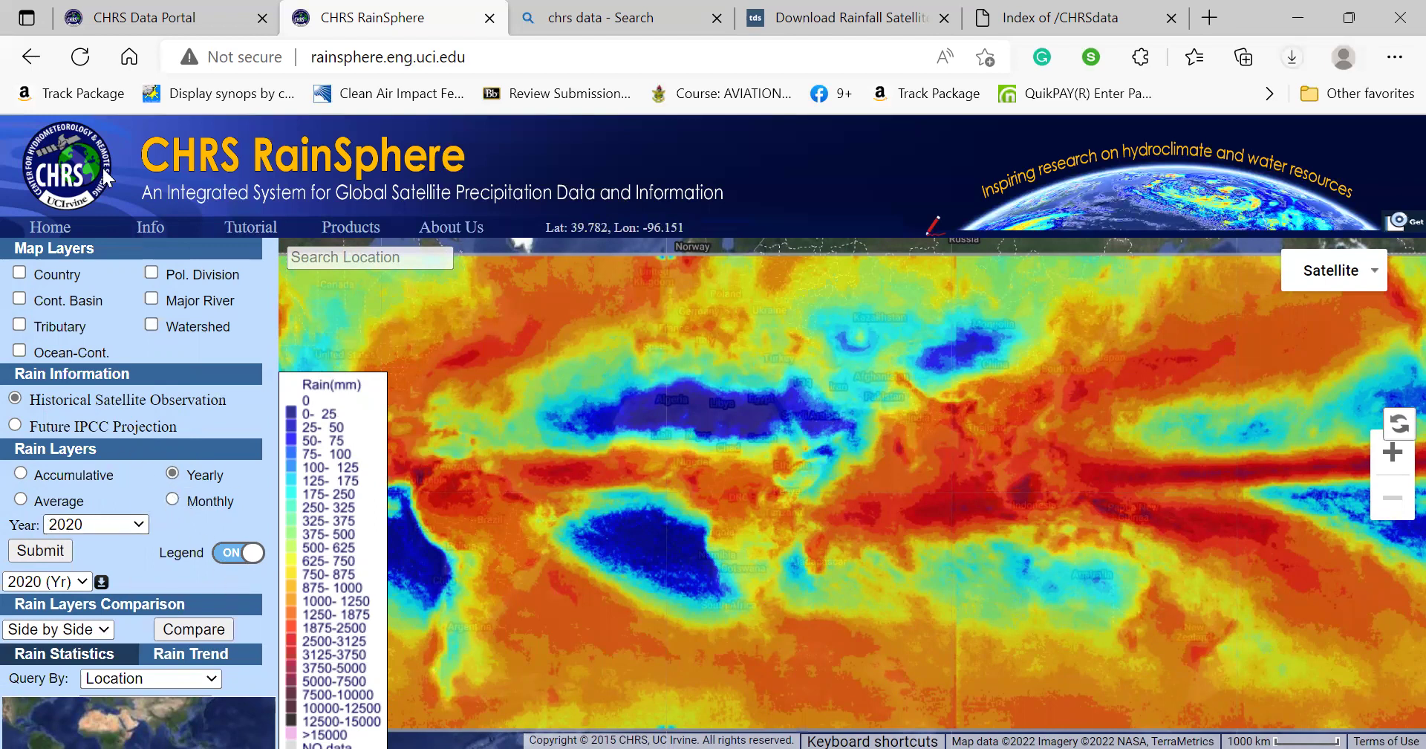
scroll(132, 222, up, 5)
click(117, 146)
click(55, 549)
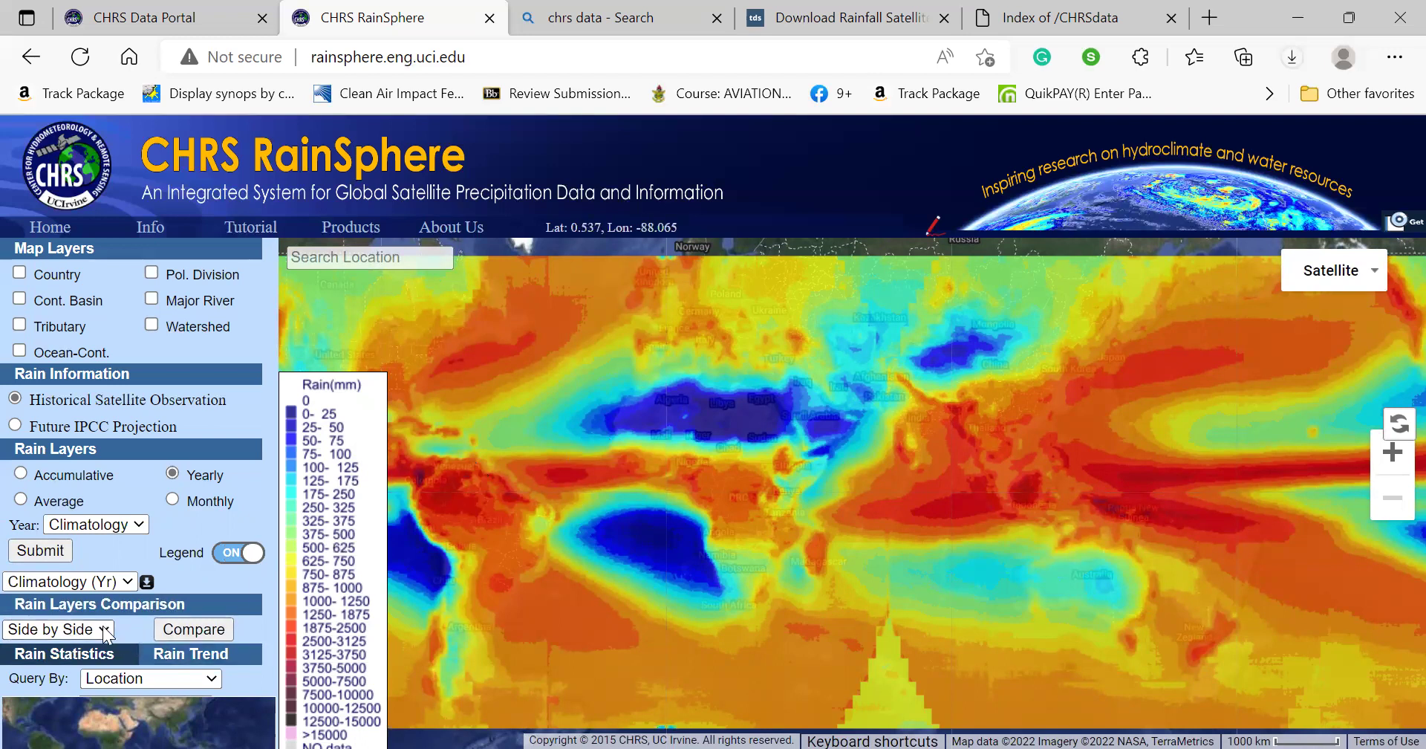
Compare the 2020 and Climatology layers in Side by Side mode
click(105, 633)
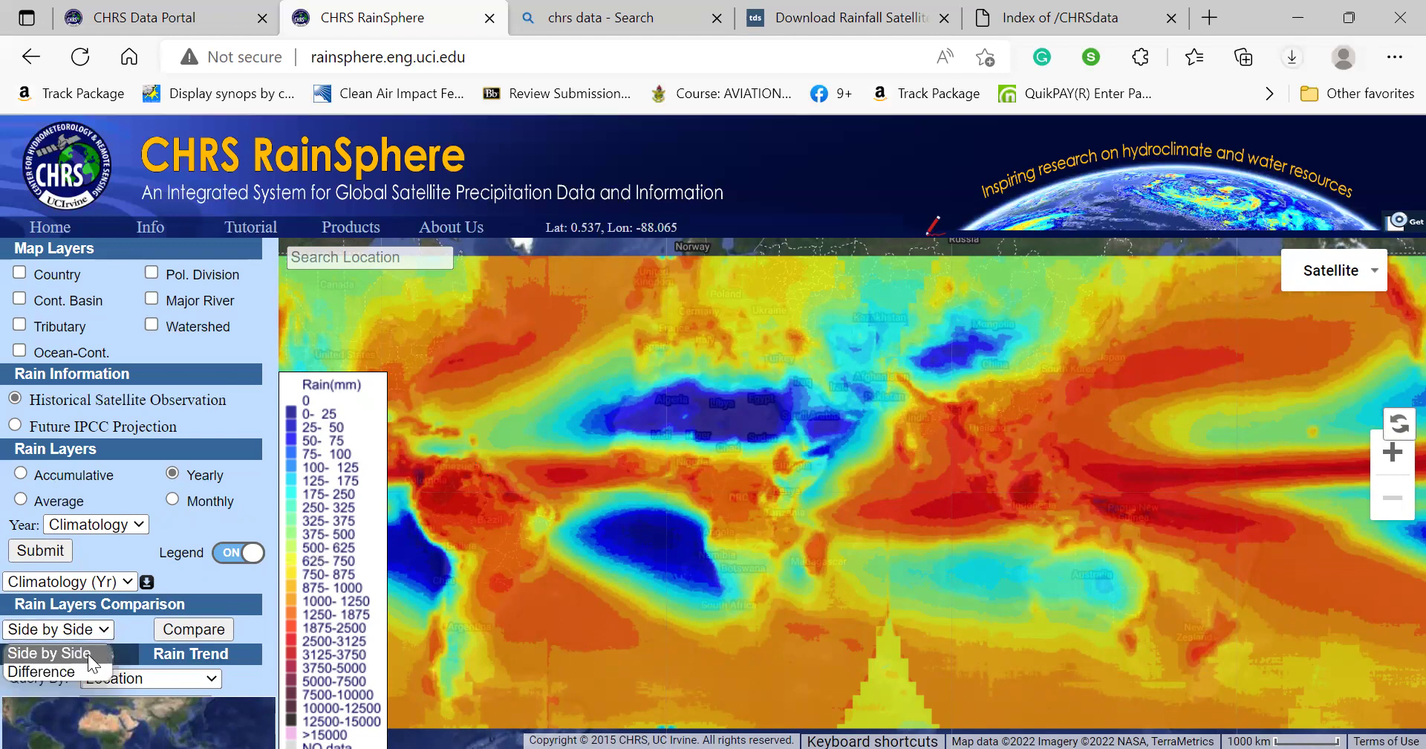
click(87, 654)
click(201, 627)
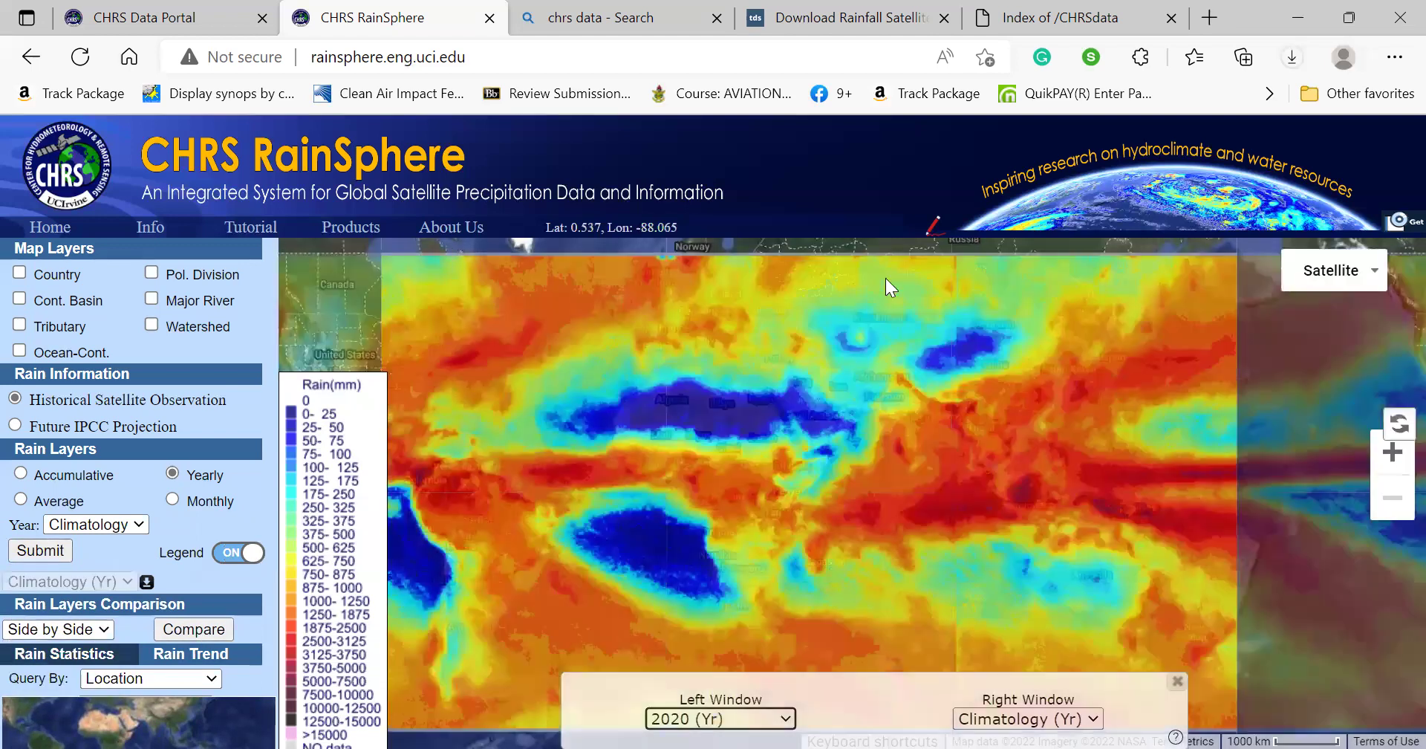
Move the comparison divider left and zoom the map in and back out
drag(943, 280, 866, 287)
click(680, 519)
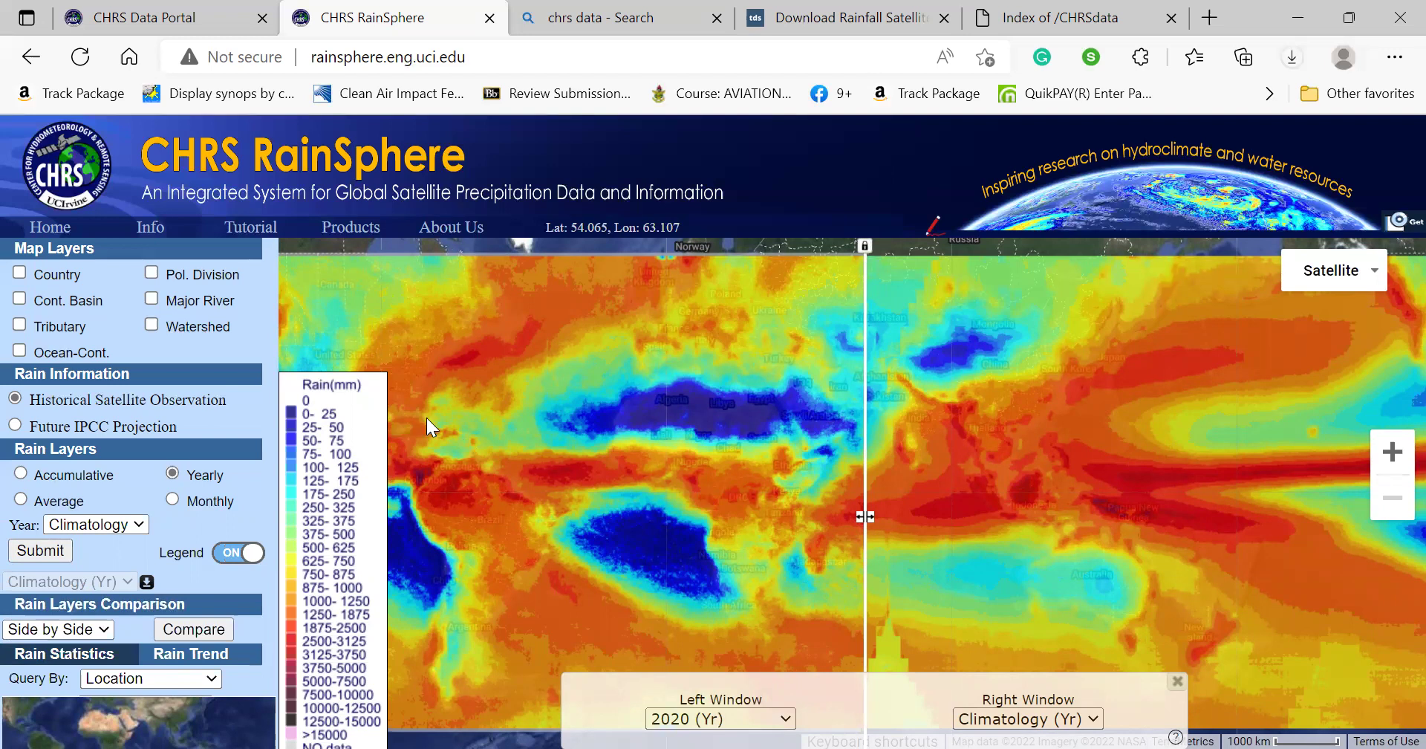
click(1394, 452)
scroll(609, 524, up, 1)
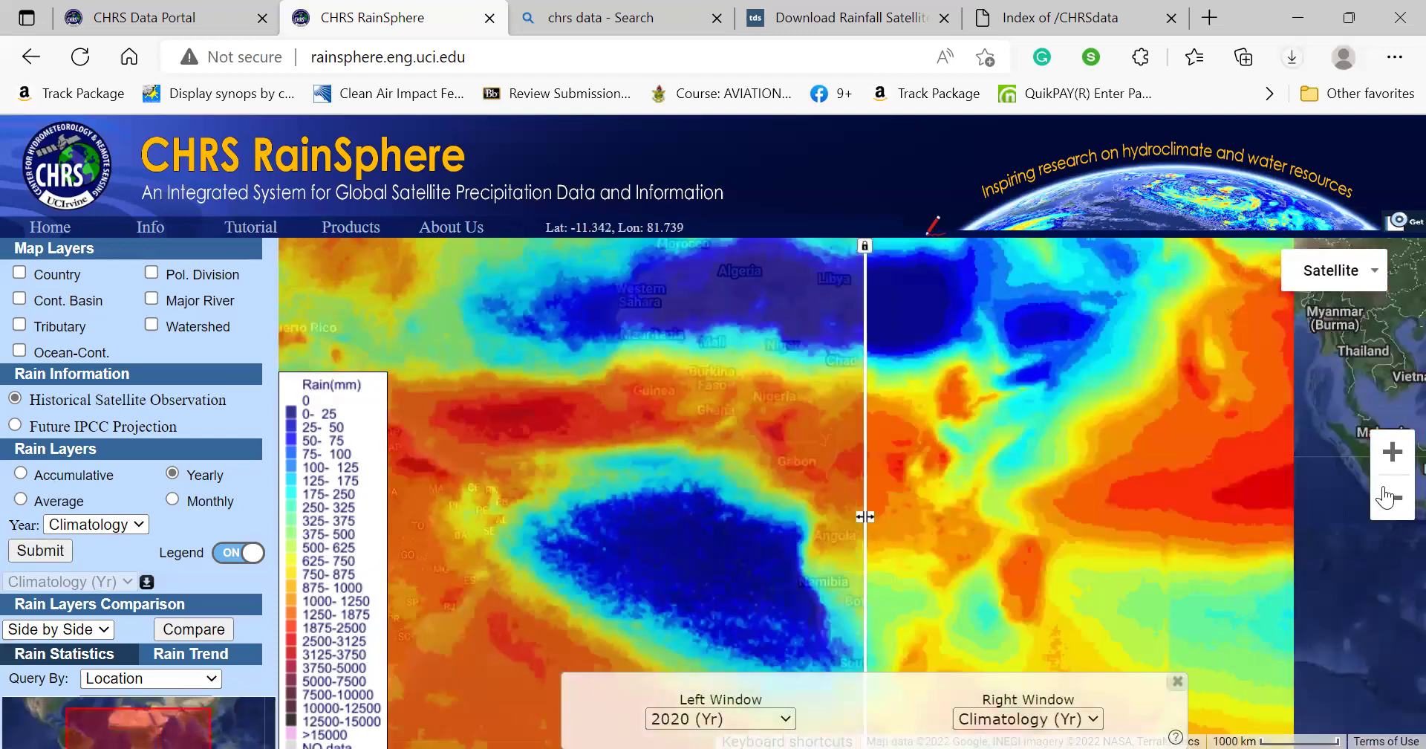
click(1387, 496)
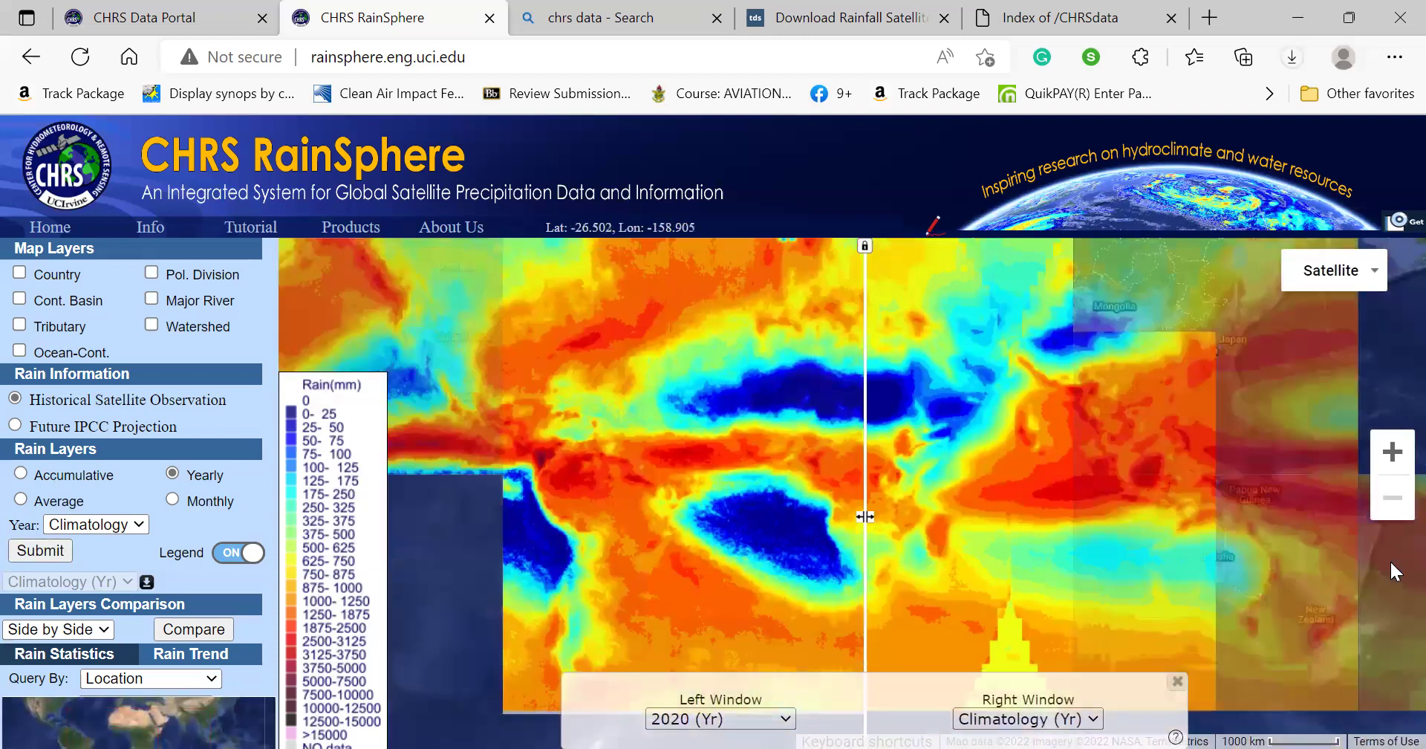
Load the 1983 yearly rain layer
click(746, 718)
click(589, 714)
click(129, 523)
click(69, 169)
click(41, 549)
Show 1983 (Yr) in the left window and Climatology (Yr) in the right
click(780, 718)
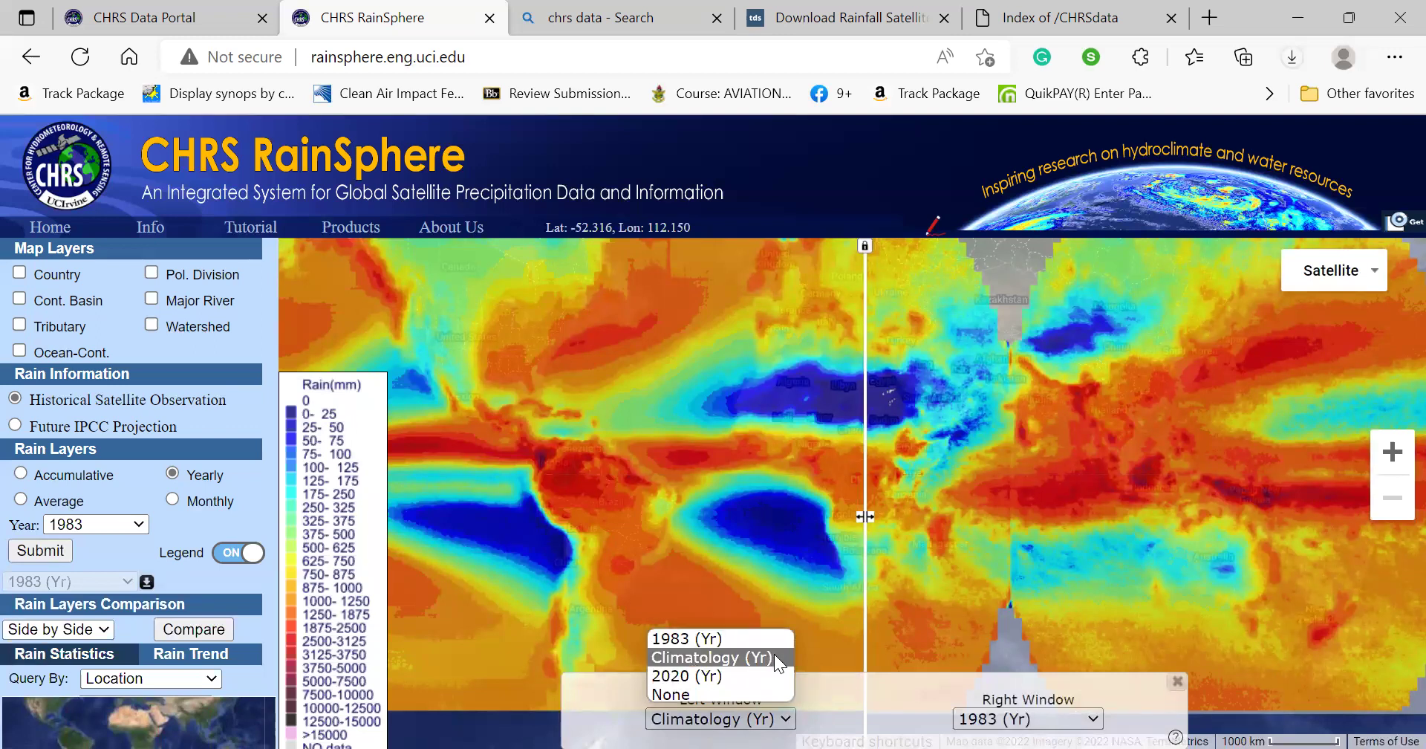
click(697, 638)
click(1061, 719)
click(1019, 658)
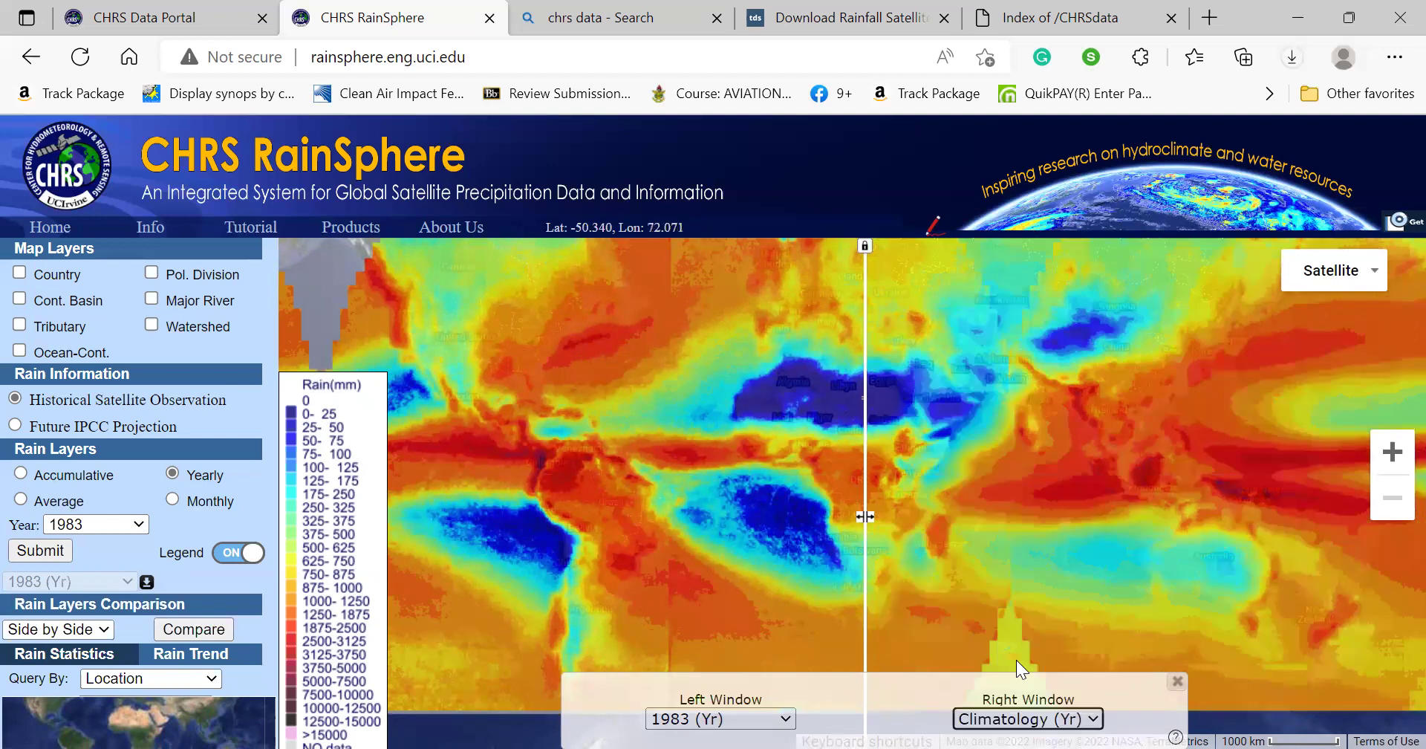
Unlock the divider and pan each comparison map independently to bring Africa into both
click(865, 246)
drag(924, 327, 1197, 289)
drag(657, 459, 561, 482)
drag(1052, 427, 1036, 485)
In the Data Portal's Download options, keep the PERSIANN dataset and Yearly time step
click(136, 18)
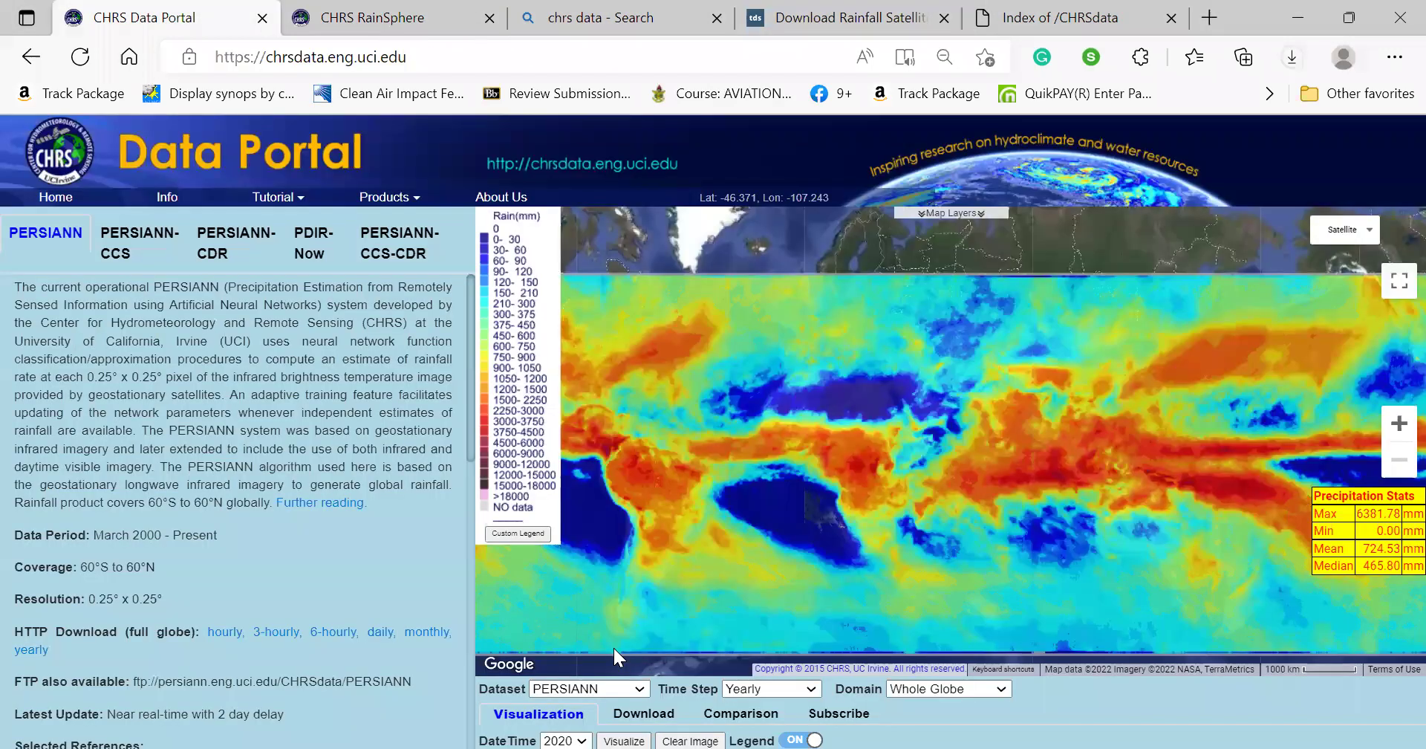
click(641, 714)
click(640, 690)
click(813, 690)
click(774, 644)
Set Domain to Rectangle Region and draw a rectangle over Africa
click(1000, 687)
click(943, 540)
mouse_move(739, 369)
mouse_down()
mouse_move(905, 499)
mouse_move(936, 564)
mouse_up()
drag(953, 568, 957, 570)
Choose start year 2019, end year 2020, NetCDF file format and Zip compression for the download
click(616, 740)
click(604, 431)
click(682, 739)
click(689, 417)
click(806, 740)
click(783, 718)
click(928, 741)
click(969, 721)
Request the zipped NetCDF PERSIANN yearly 2019–2020 rectangle-region data for download
click(984, 740)
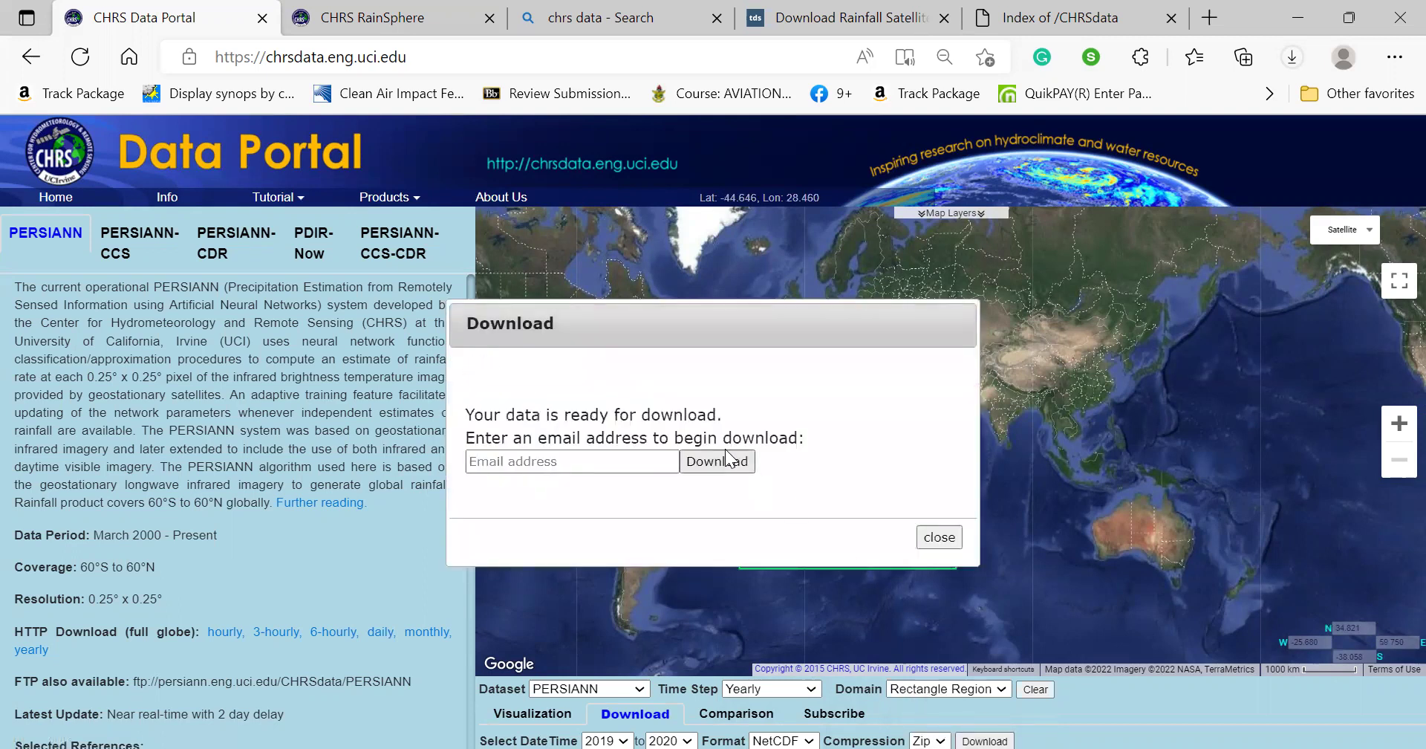